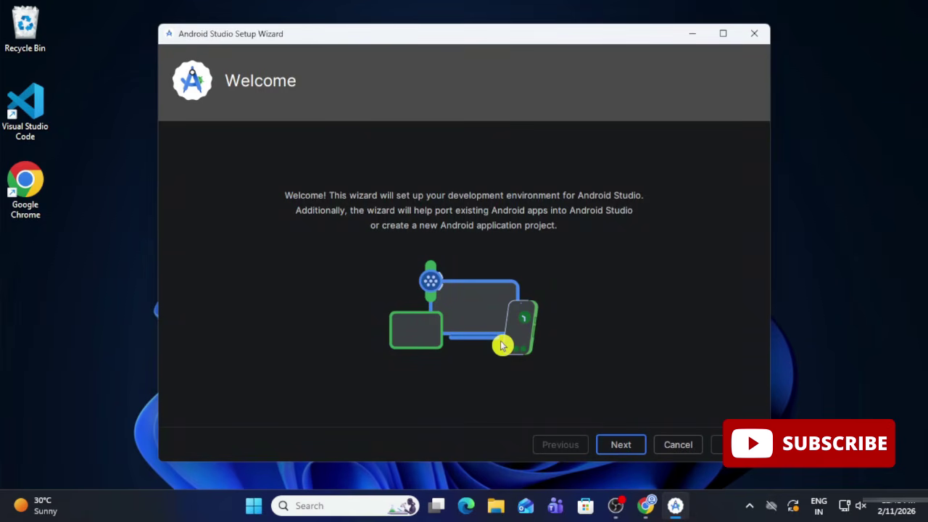
Go through the setup wizard with the Standard install type and review the SDK components to download
click(614, 445)
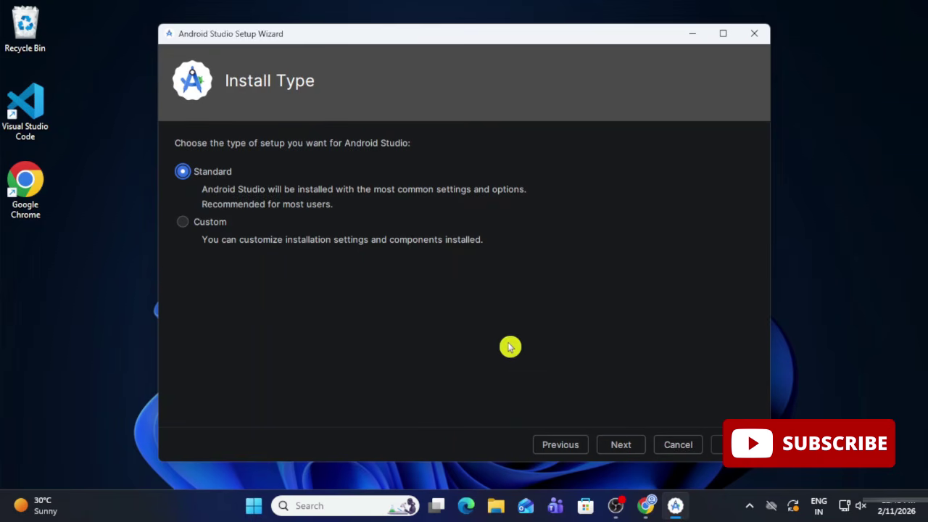
click(619, 445)
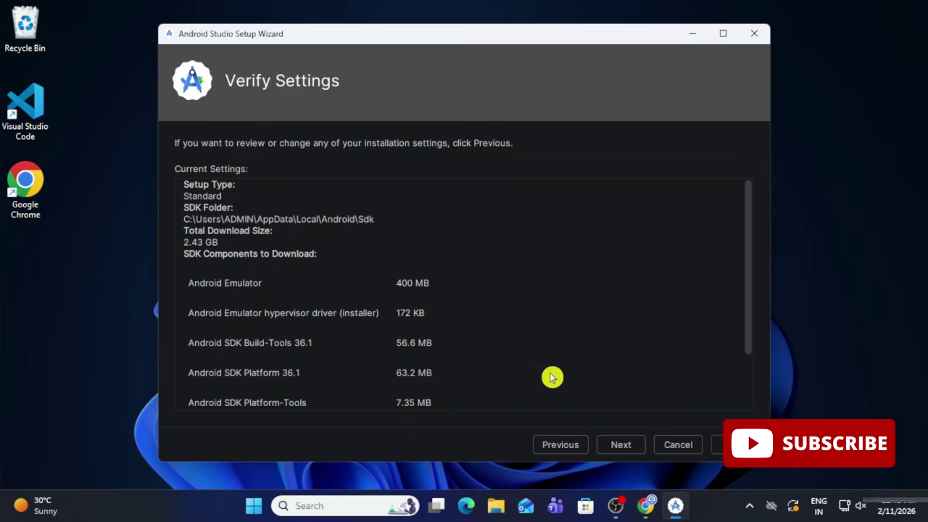
scroll(566, 356, down, 3)
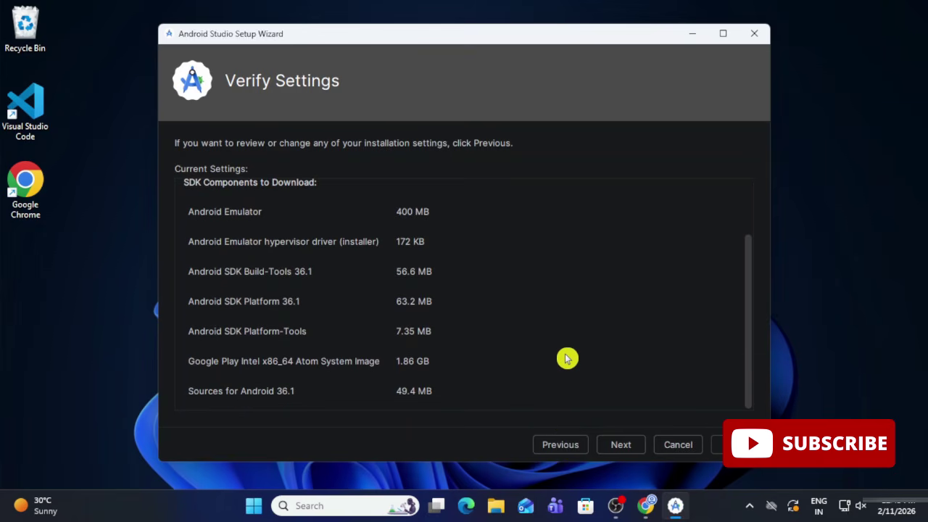
scroll(560, 360, up, 3)
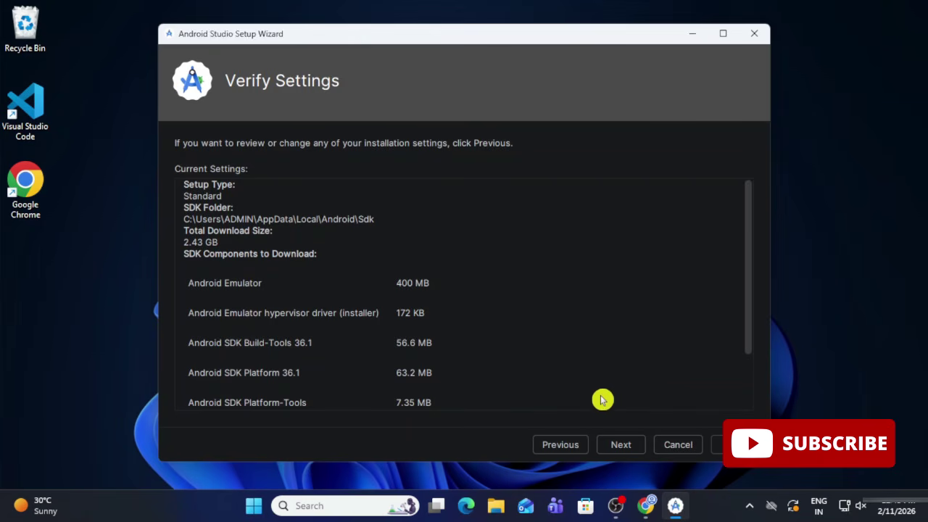
click(620, 445)
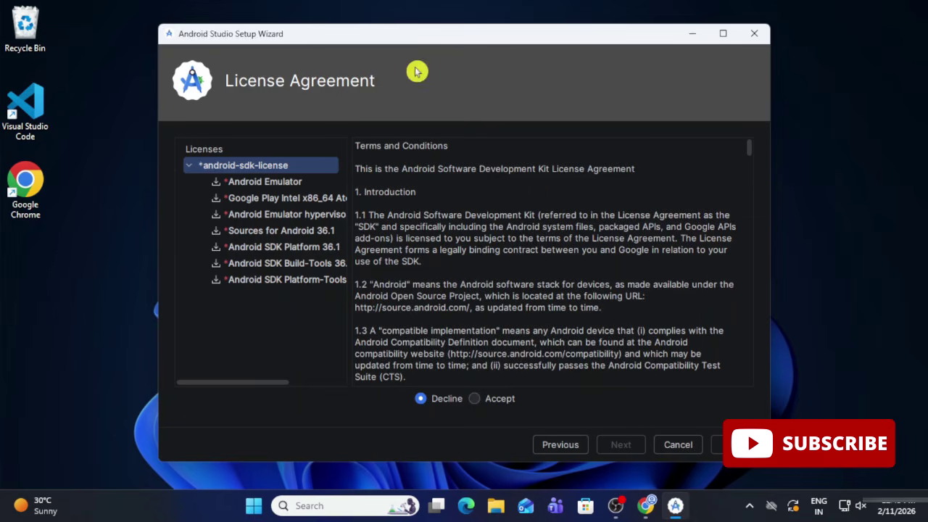
Accept the android-sdk-license, then download the SDK components and finish the setup wizard
click(507, 398)
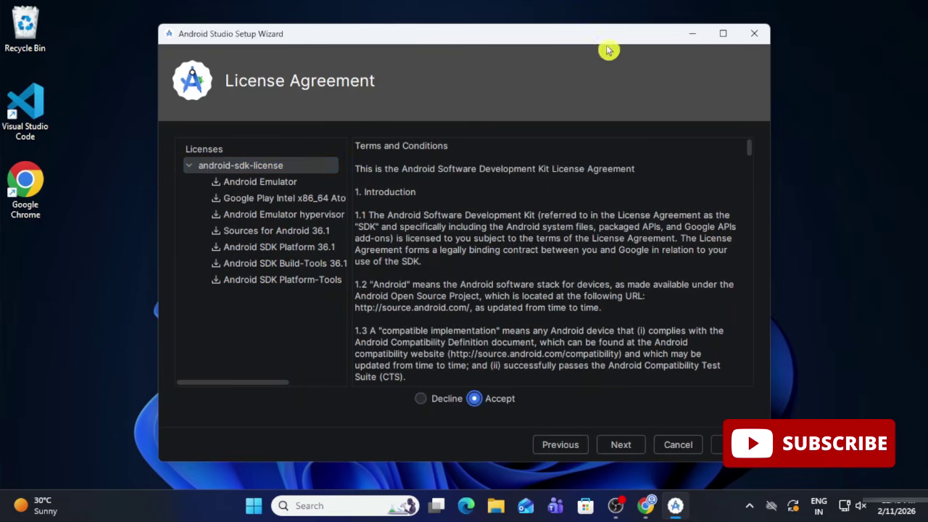
drag(610, 40, 557, 27)
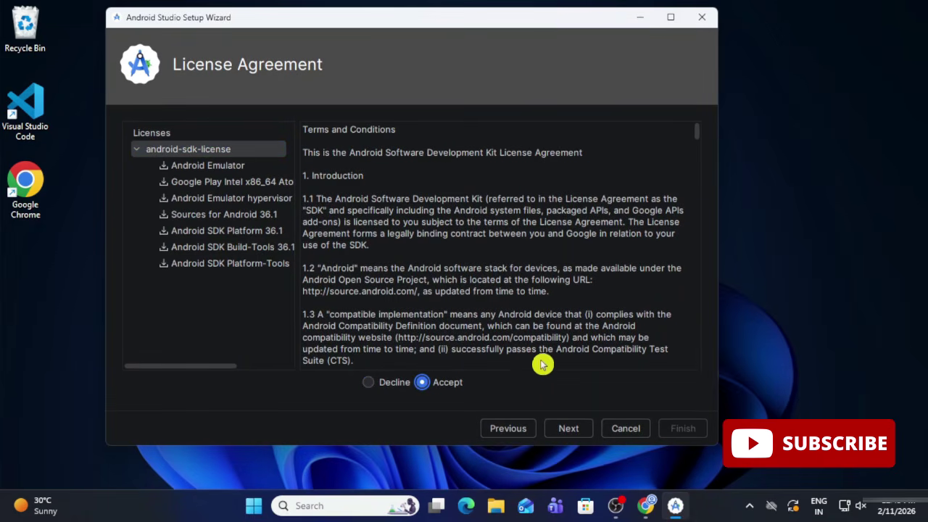
click(254, 147)
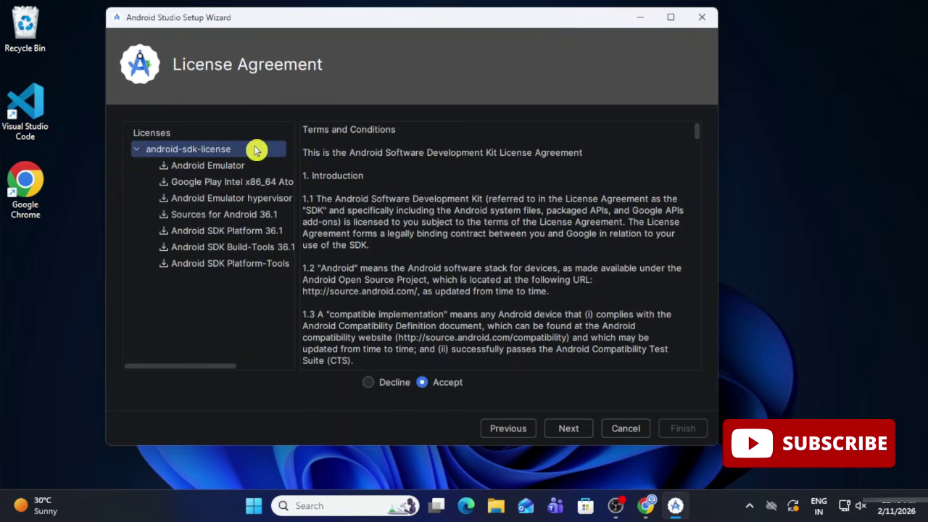
click(569, 428)
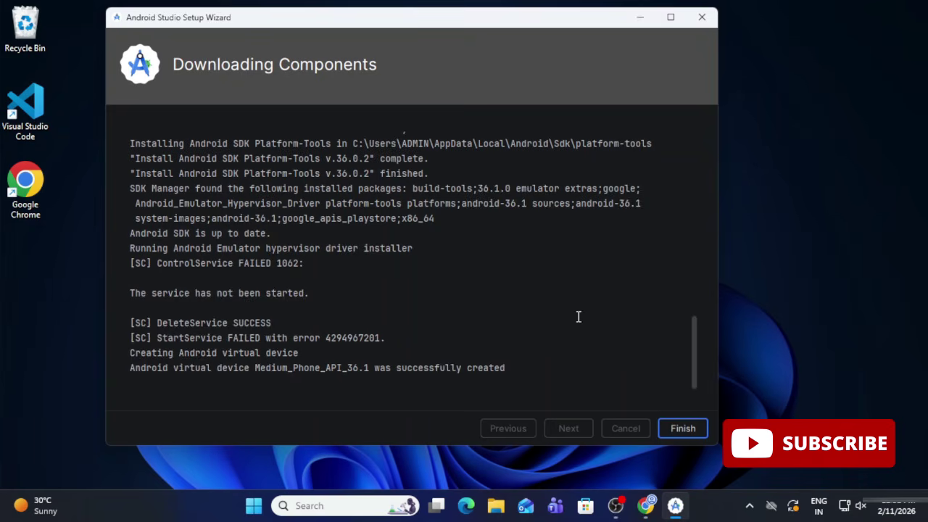
scroll(578, 316, up, 10)
click(694, 433)
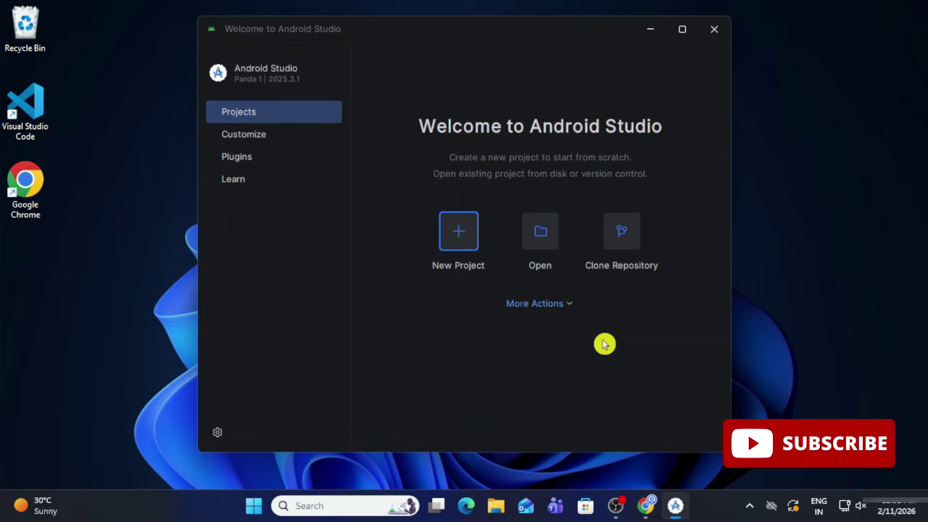
Start a new phone and tablet project from the Empty Views Activity template
click(468, 253)
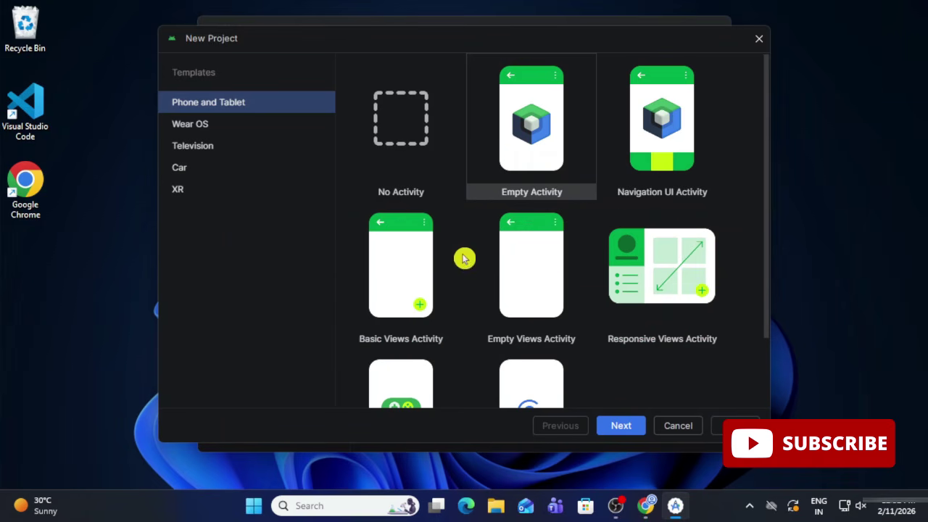
click(547, 285)
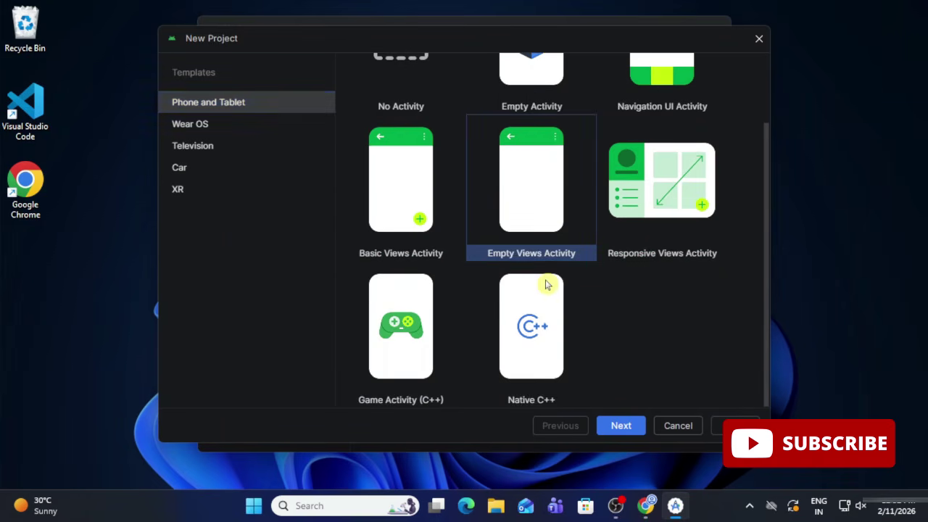
click(625, 431)
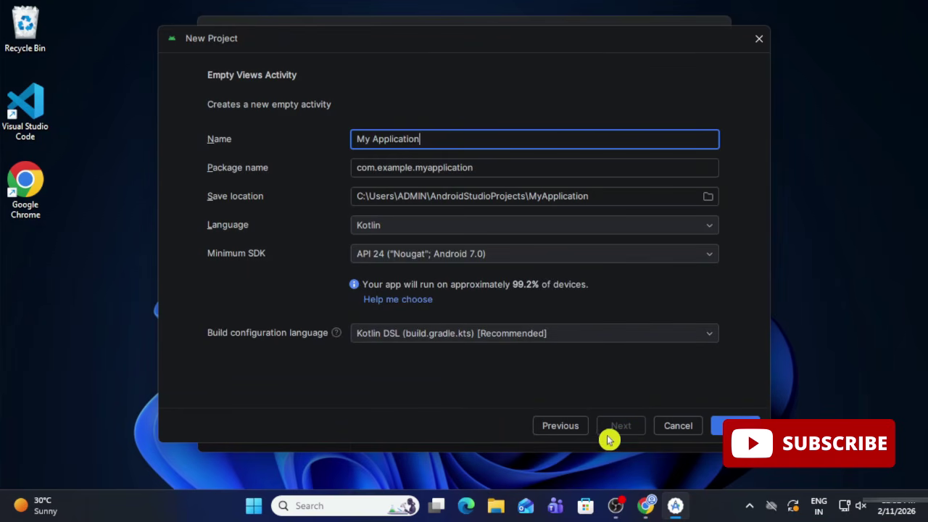
Name the project FirstApp and set its package name to com.cscorner.firstapp
key(ctrl+a)
text(FirstApp)
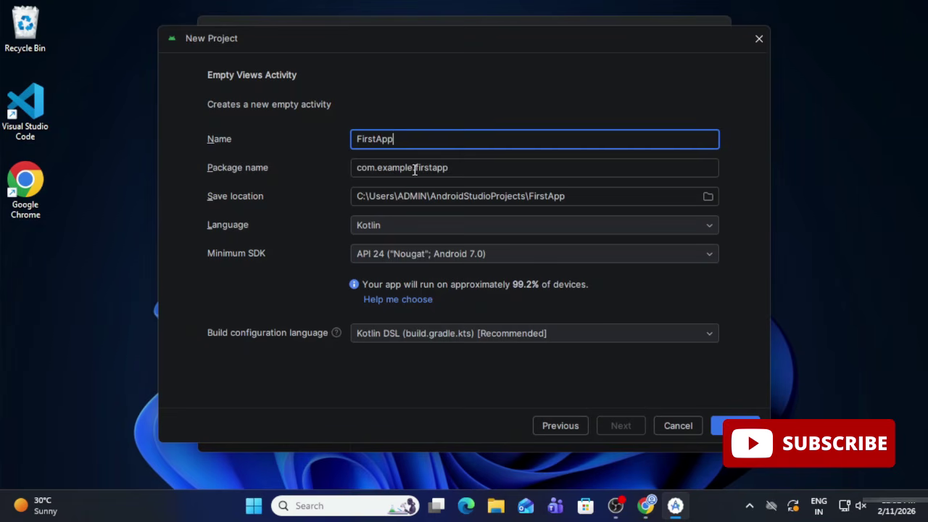
drag(414, 167, 381, 167)
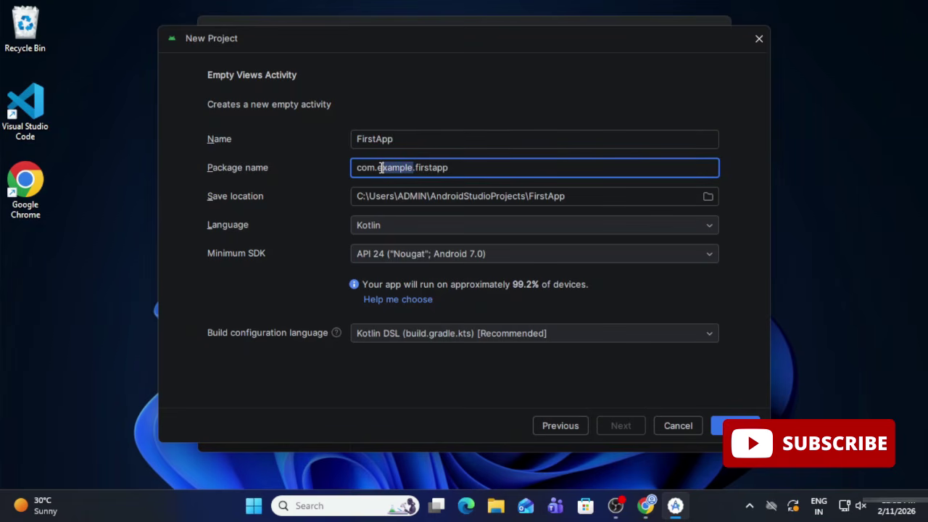
key(BackSpace)
key(BackSpace)
text(cscorner)
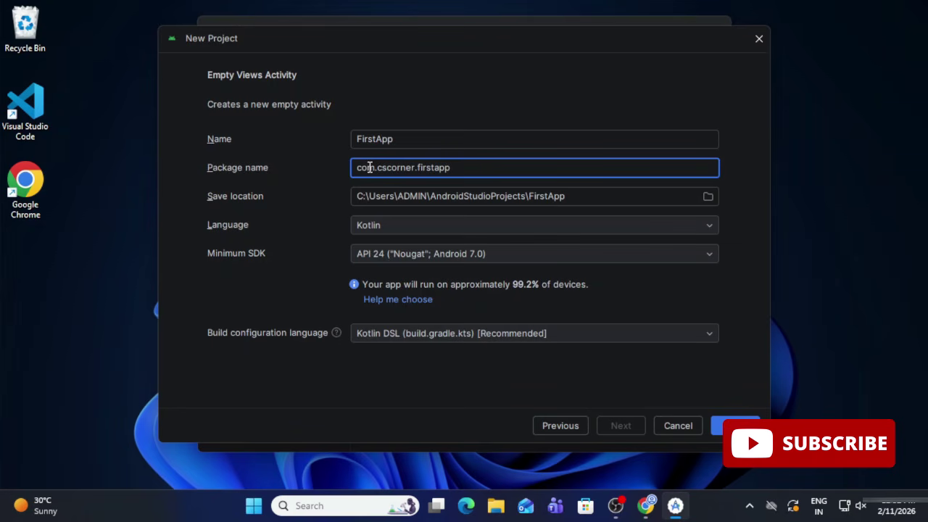
Review the minimum SDK and language choices, keep API 24 ("Nougat"; Android 7.0) and Kotlin, and create the project
click(416, 197)
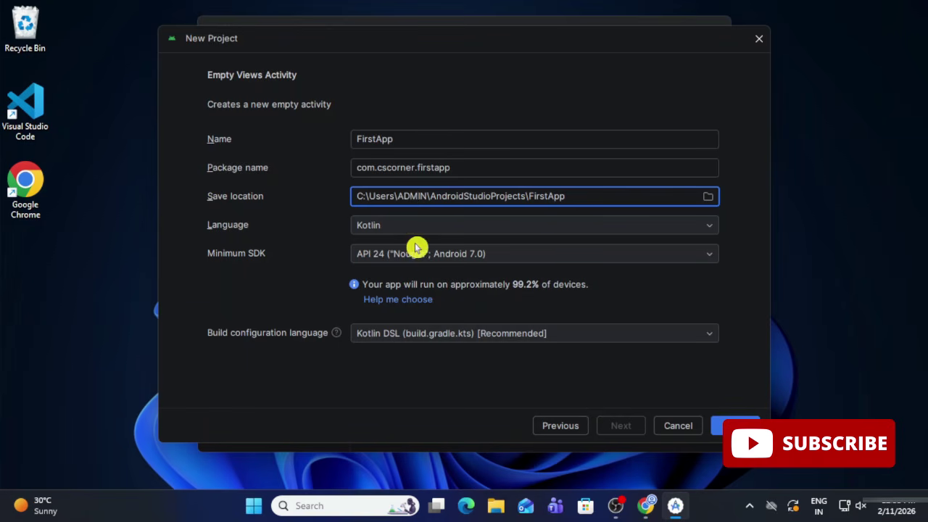
click(563, 262)
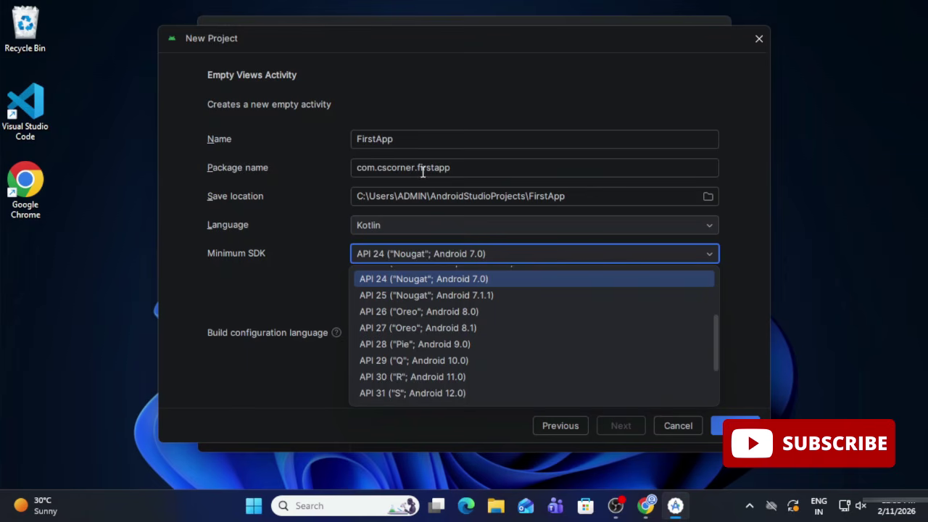
scroll(682, 308, down, 3)
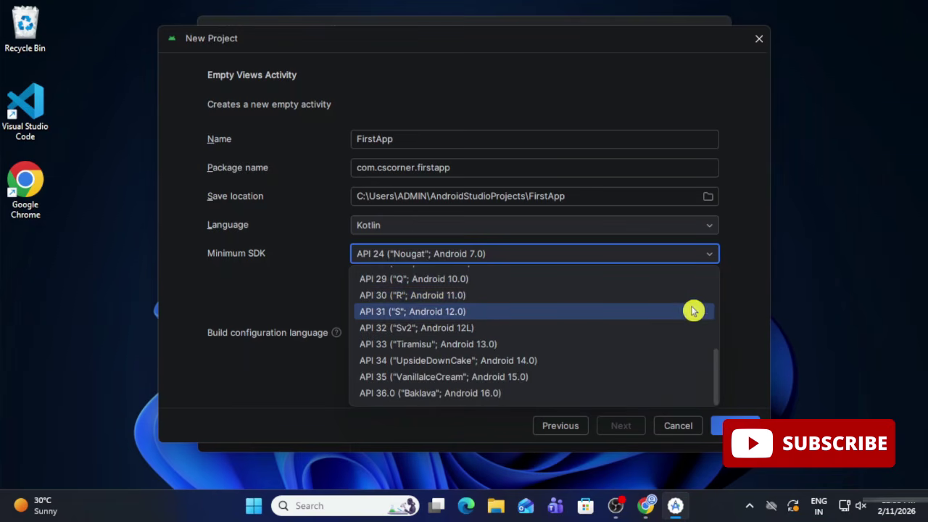
click(742, 283)
click(579, 226)
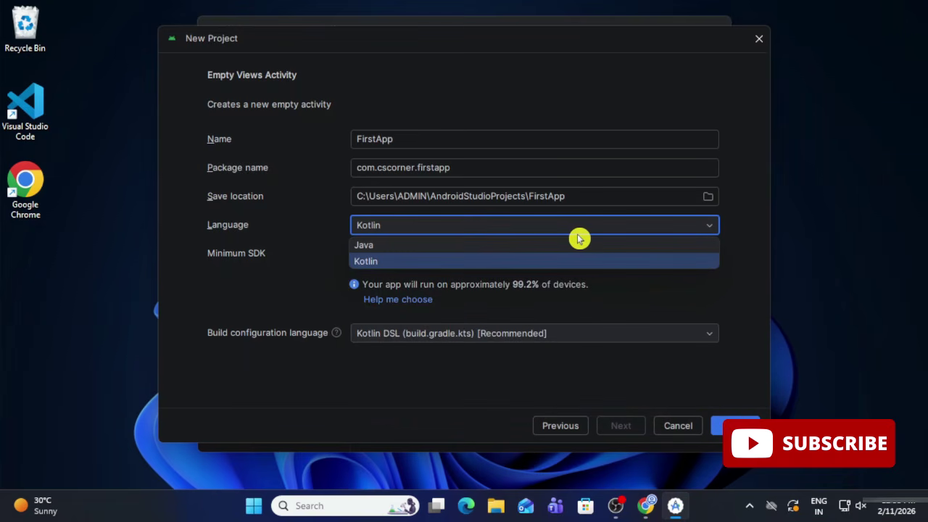
click(579, 236)
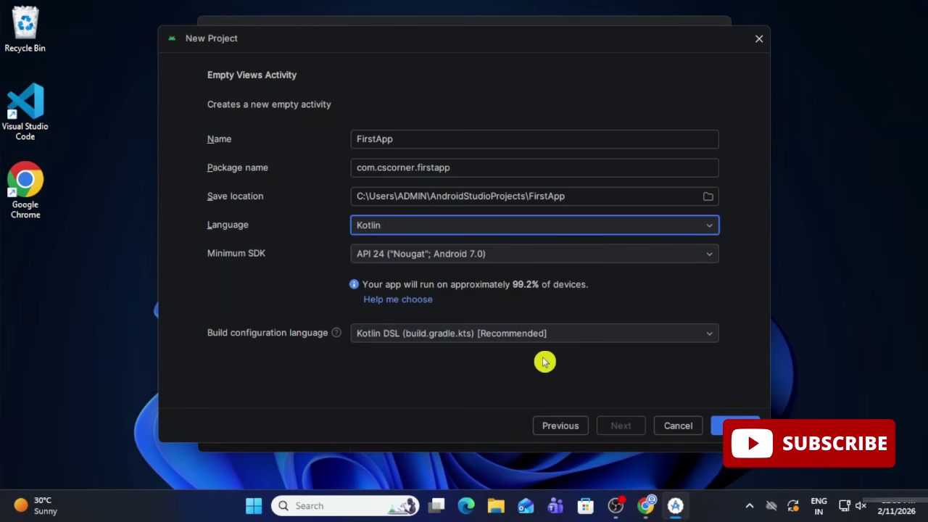
click(721, 427)
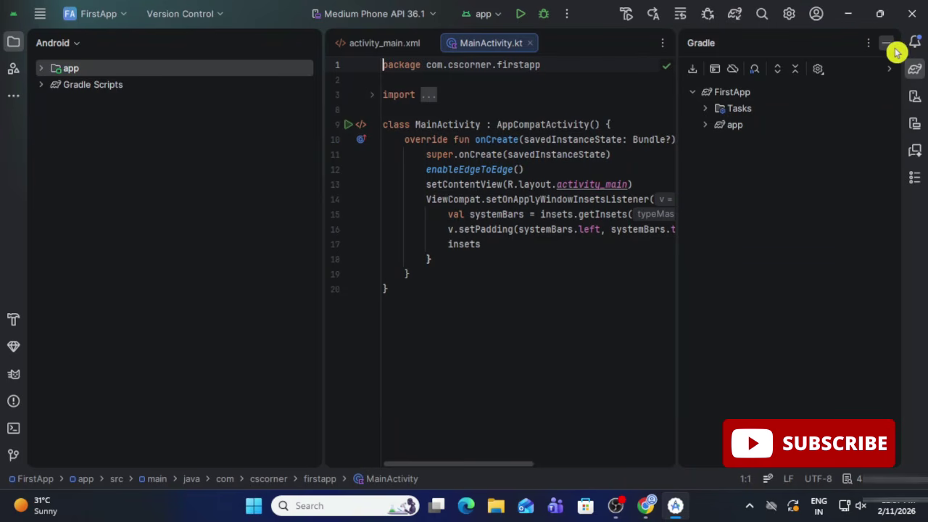
Hide the Gradle tool window and open AndroidManifest.xml from the app's manifests folder
click(888, 45)
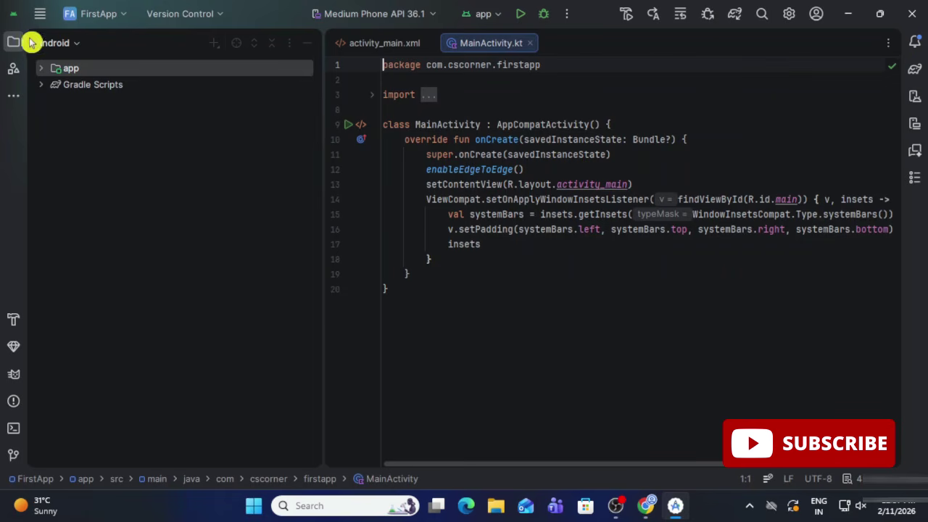
click(41, 73)
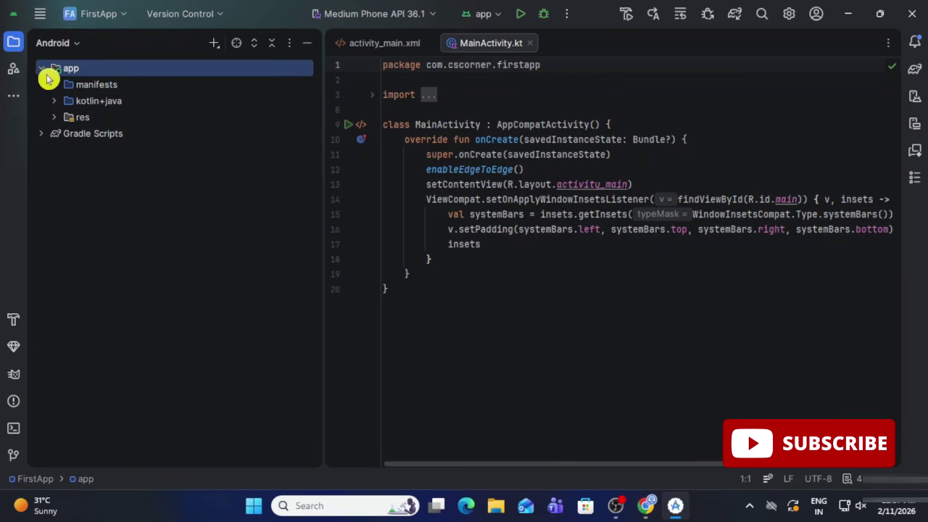
click(54, 86)
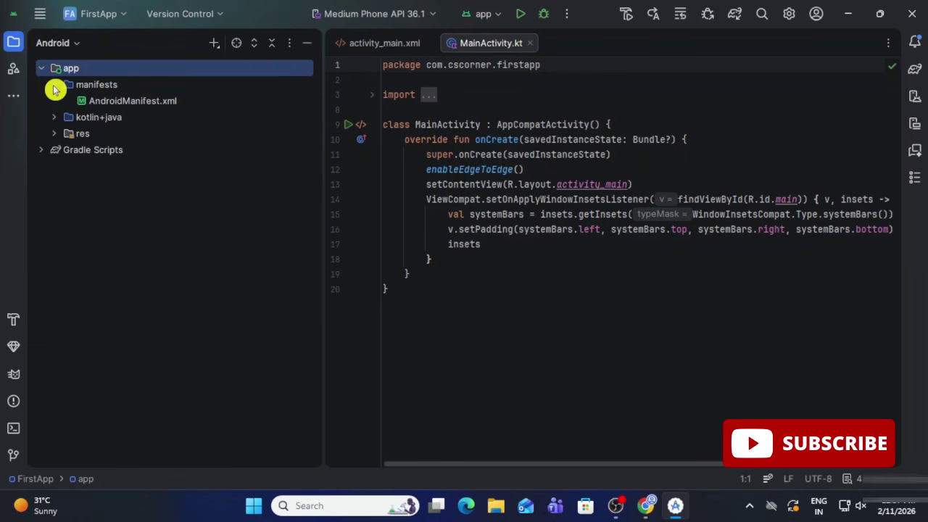
click(95, 106)
double_click(95, 106)
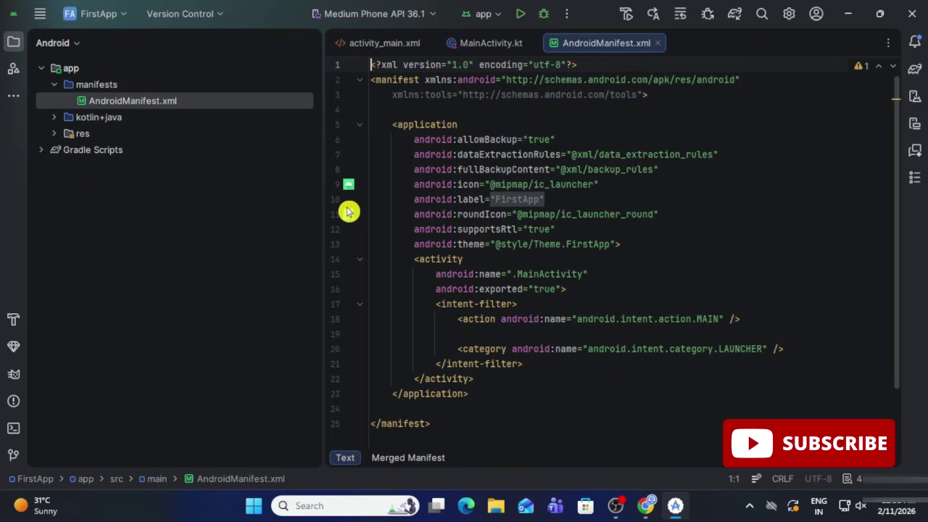
Expand the main com.cscorner.firstapp package under kotlin+java and close AndroidManifest.xml
click(56, 119)
click(67, 134)
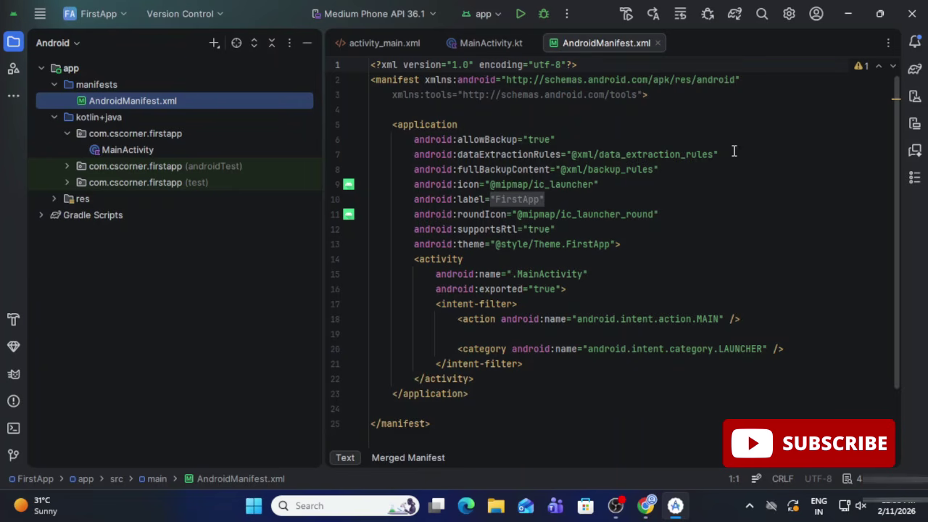
click(660, 43)
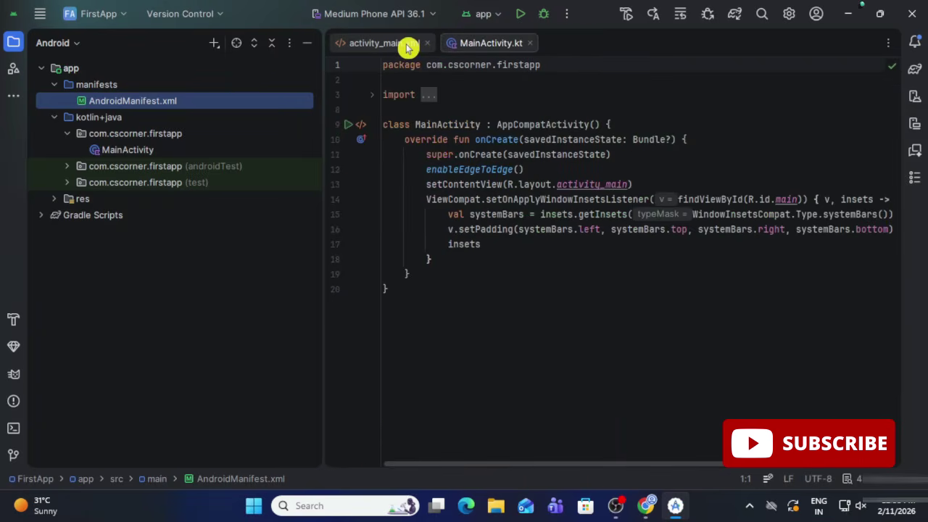
Examine activity_main.xml in its design, split and code views, and expand the app's res folder
click(408, 45)
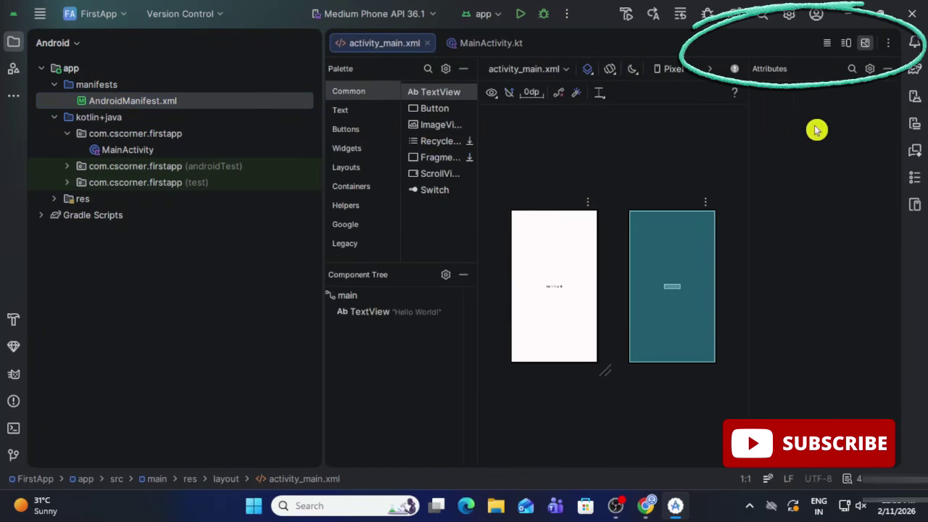
click(846, 45)
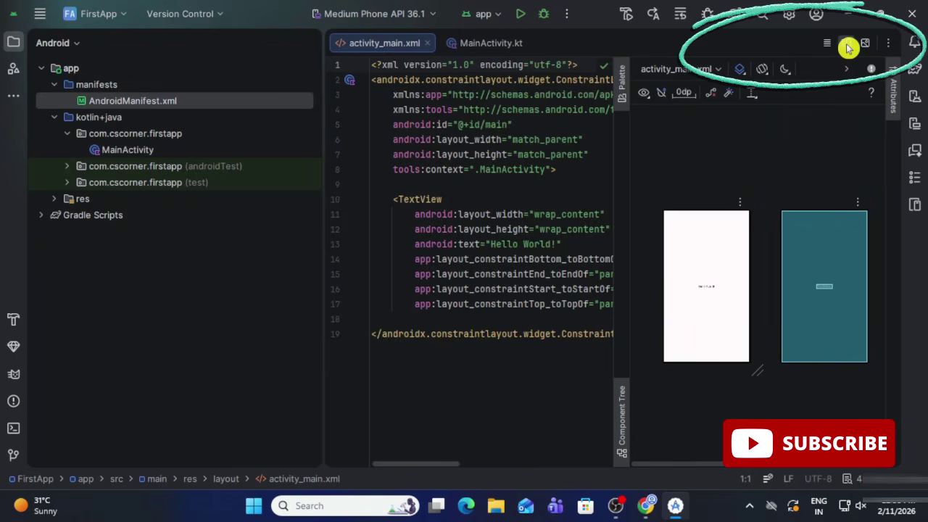
click(833, 46)
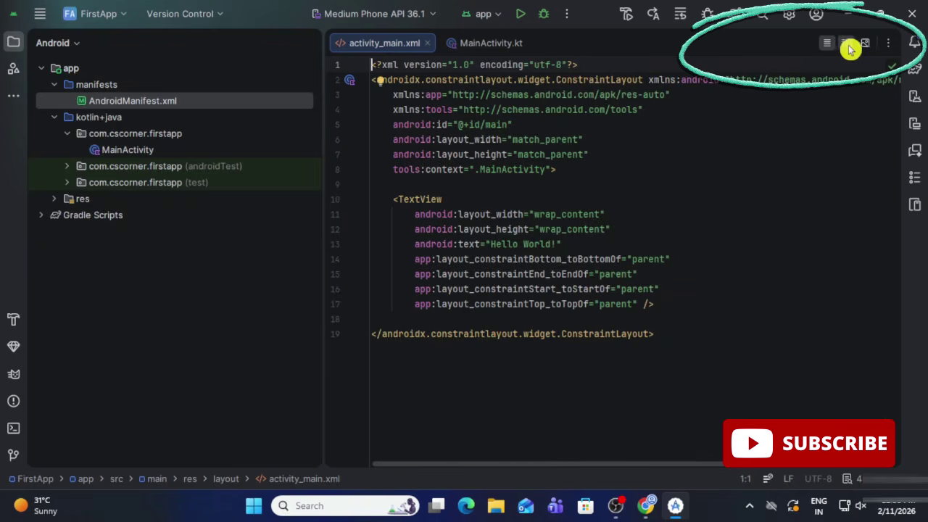
click(846, 43)
click(863, 45)
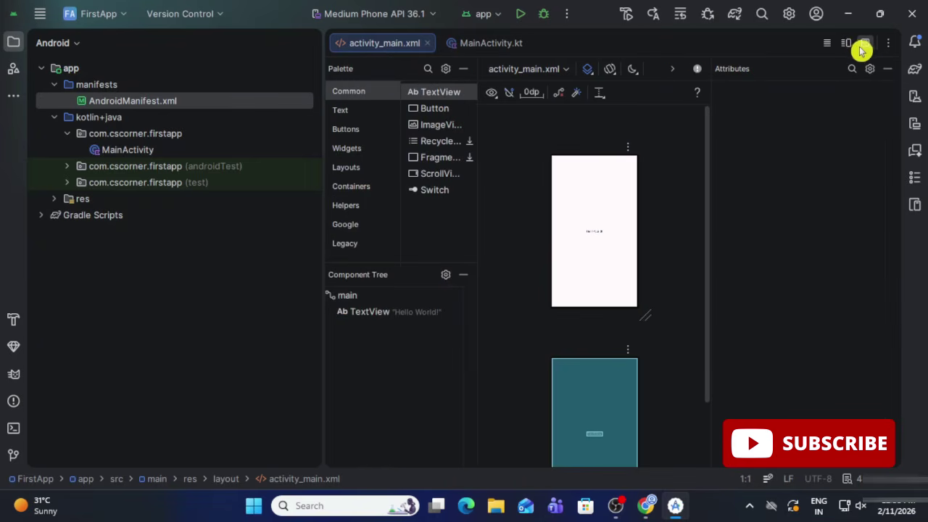
click(830, 44)
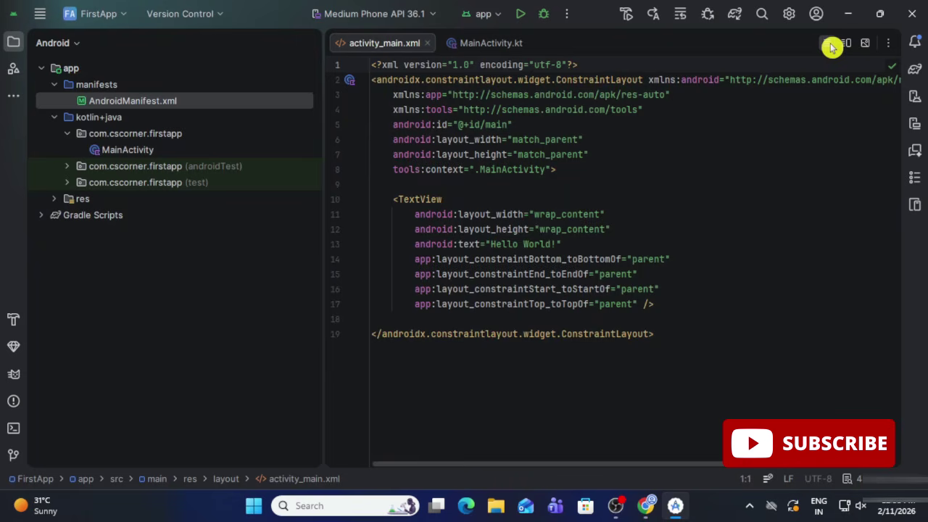
click(55, 198)
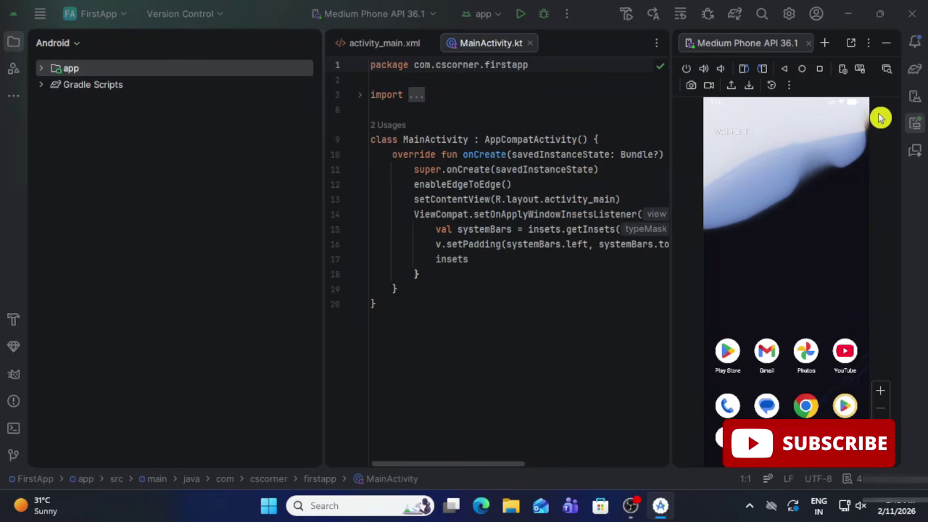
Check the available target devices and run the app on the Medium Phone API 36.1 emulator
click(395, 20)
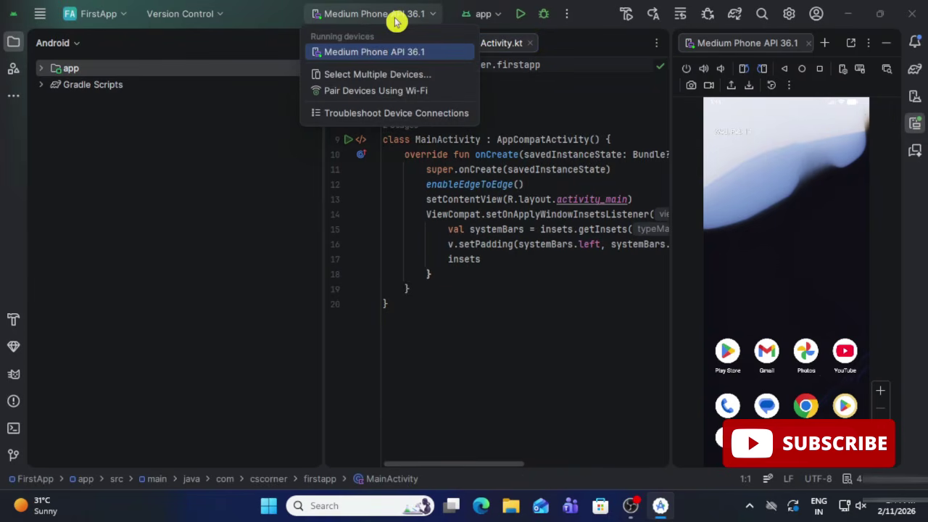
click(520, 14)
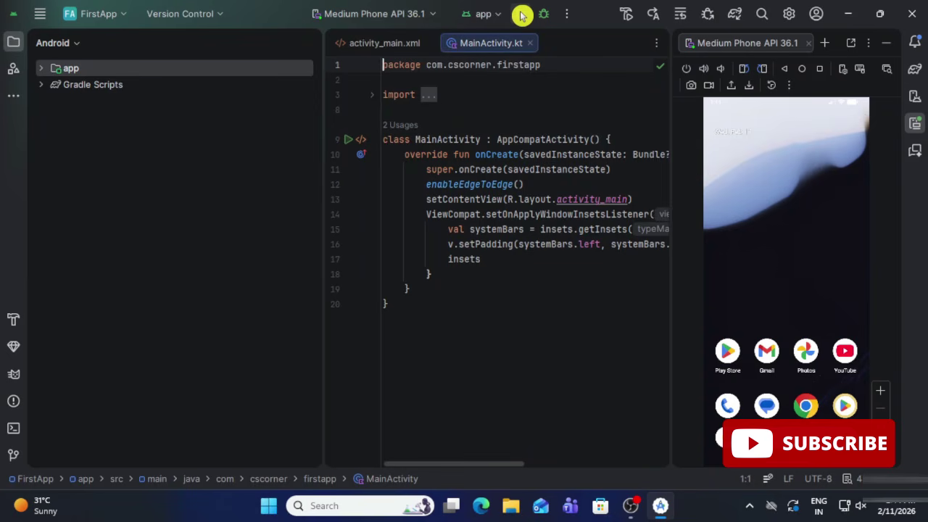
click(522, 14)
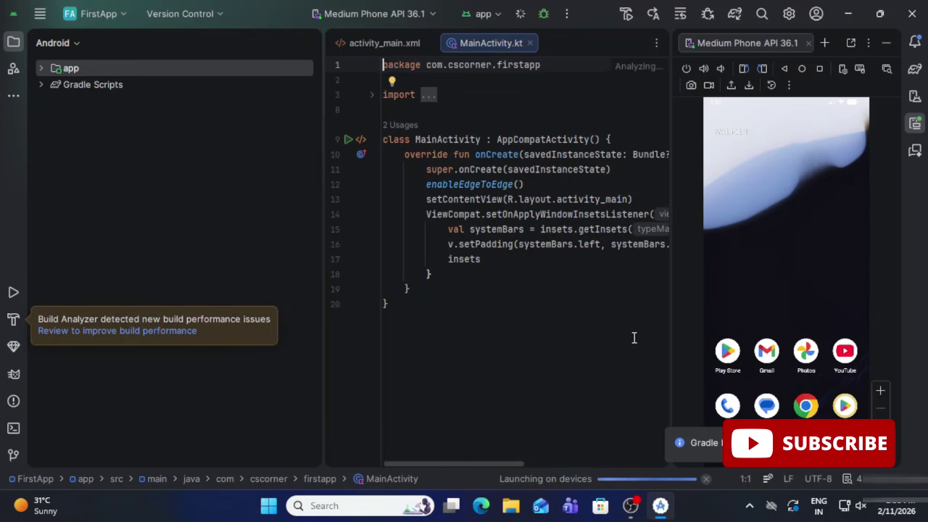
Expand the app module in the project tree and bring up activity_main.xml in the editor, keeping the project tree shown
click(41, 70)
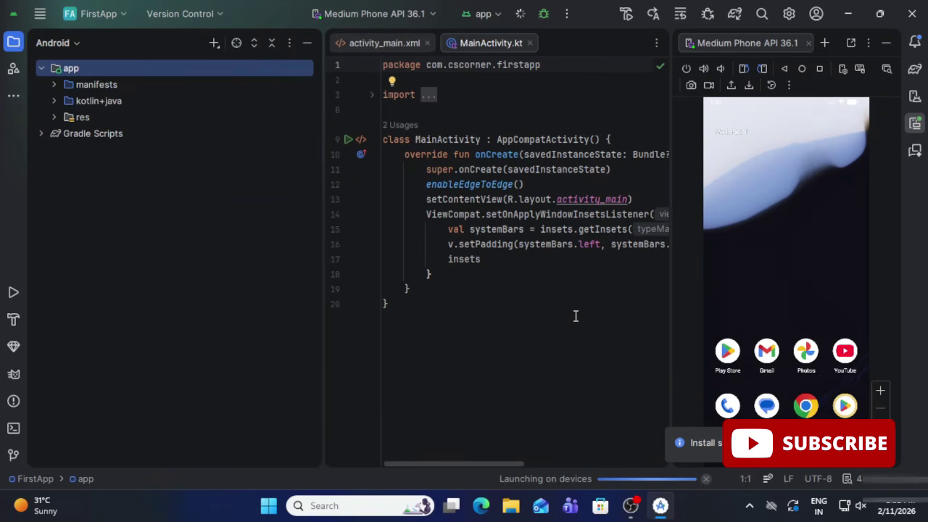
key(alt+Left)
key(alt+1)
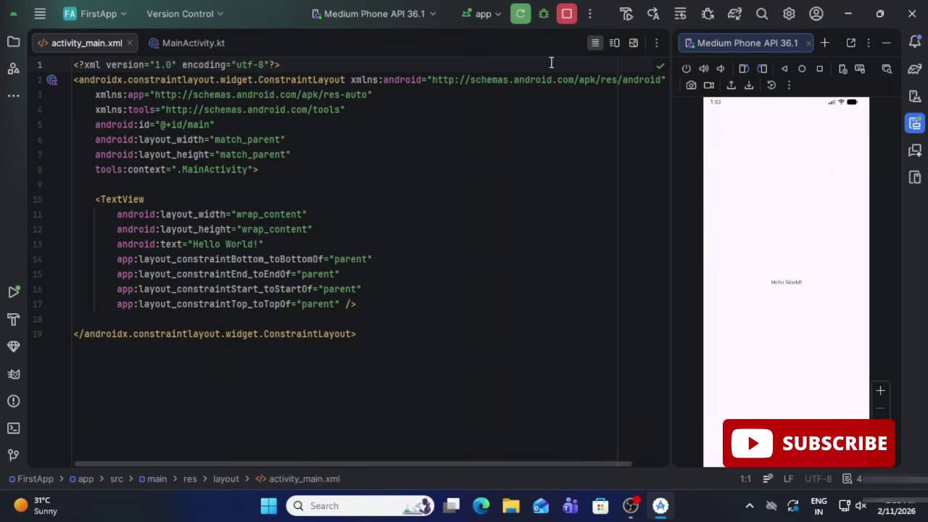
click(13, 42)
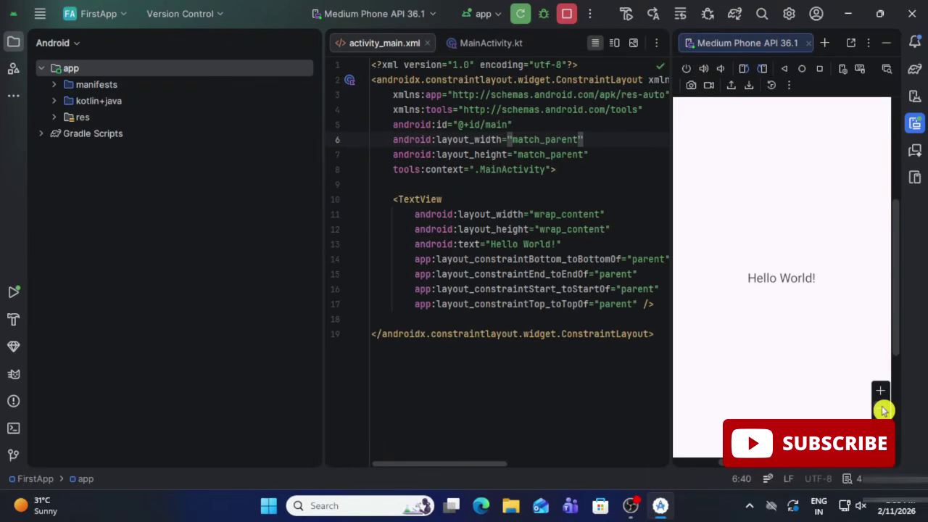
View the running app's screen on the emulator at a smaller scale and stop the app
click(881, 408)
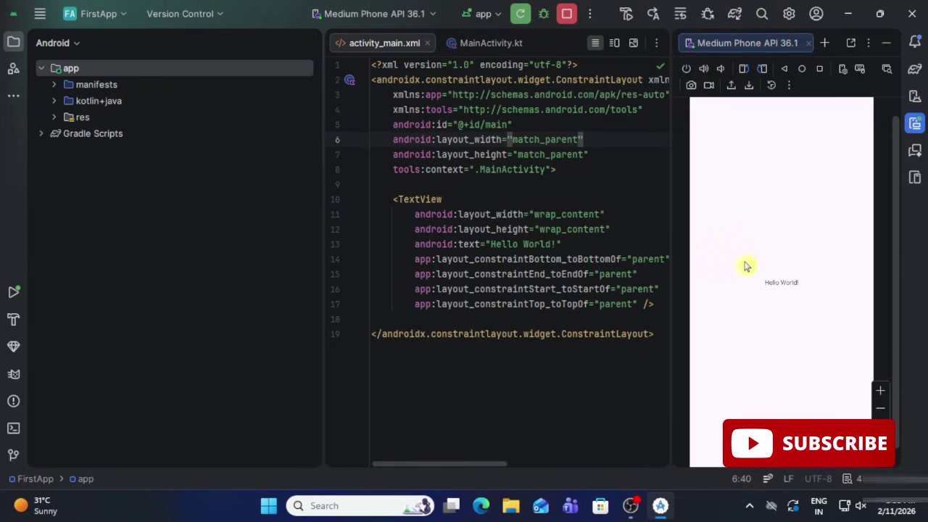
click(566, 13)
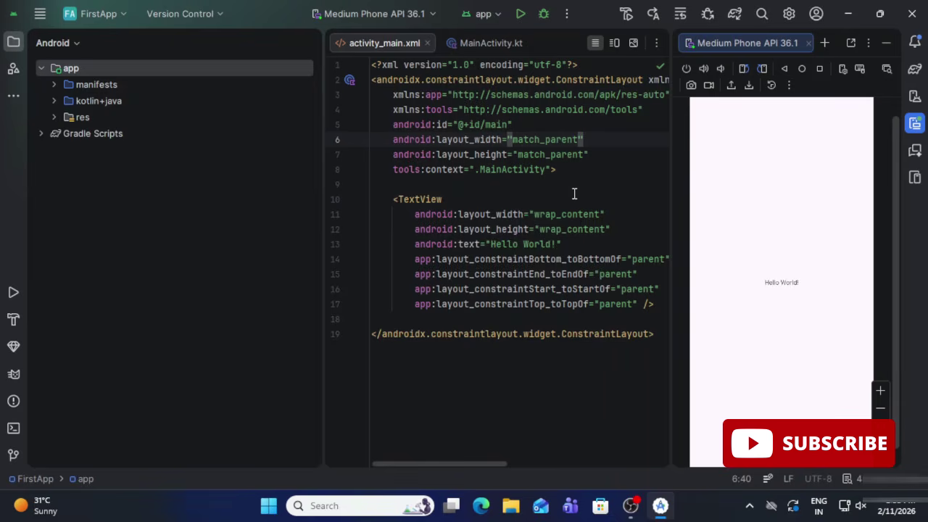